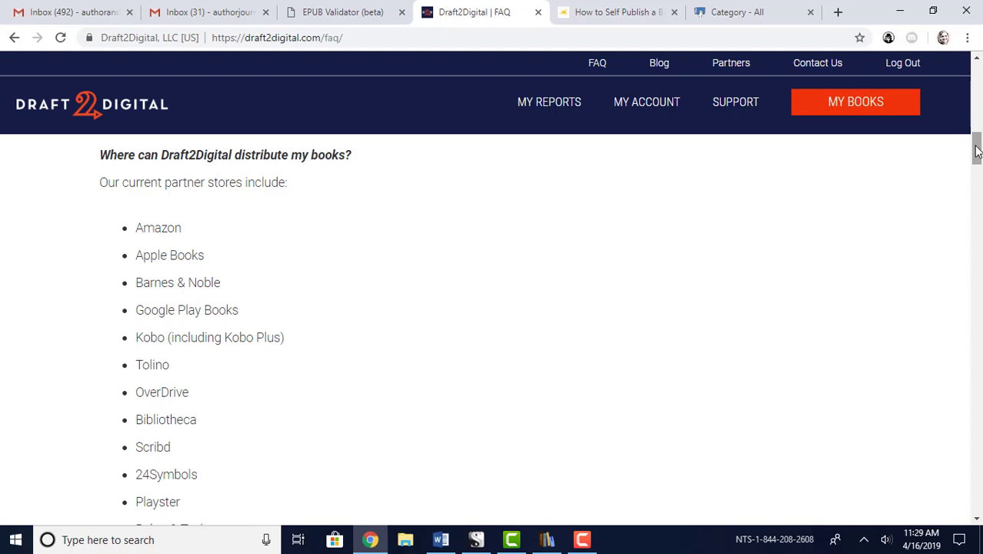
Scroll the Draft2Digital FAQ to its partner store list, from Amazon through Baker & Taylor
drag(978, 151, 977, 156)
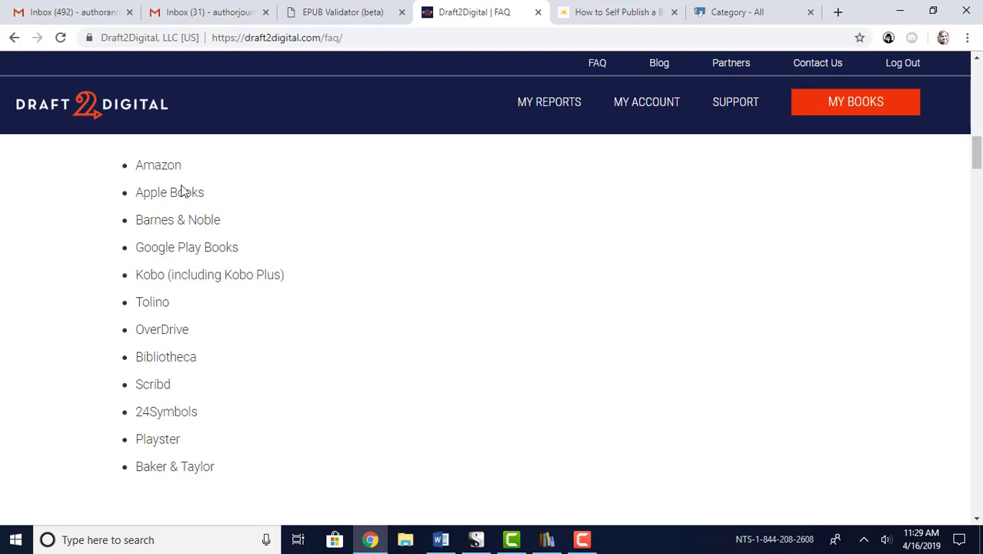
Switch to the Smashwords storefront and view its filters and Featured New Releases
click(735, 12)
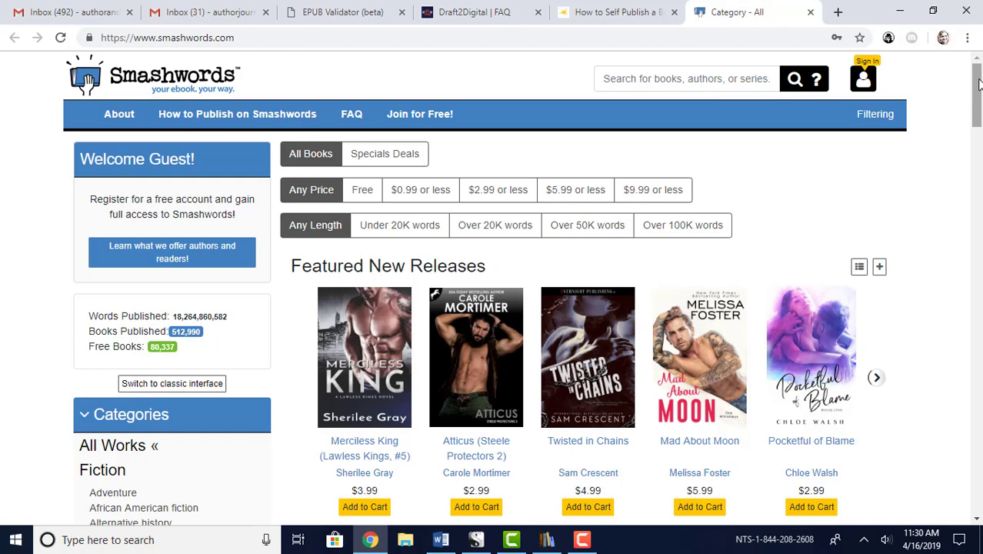
mouse_move(979, 84)
mouse_down()
mouse_move(980, 100)
mouse_move(979, 75)
mouse_up()
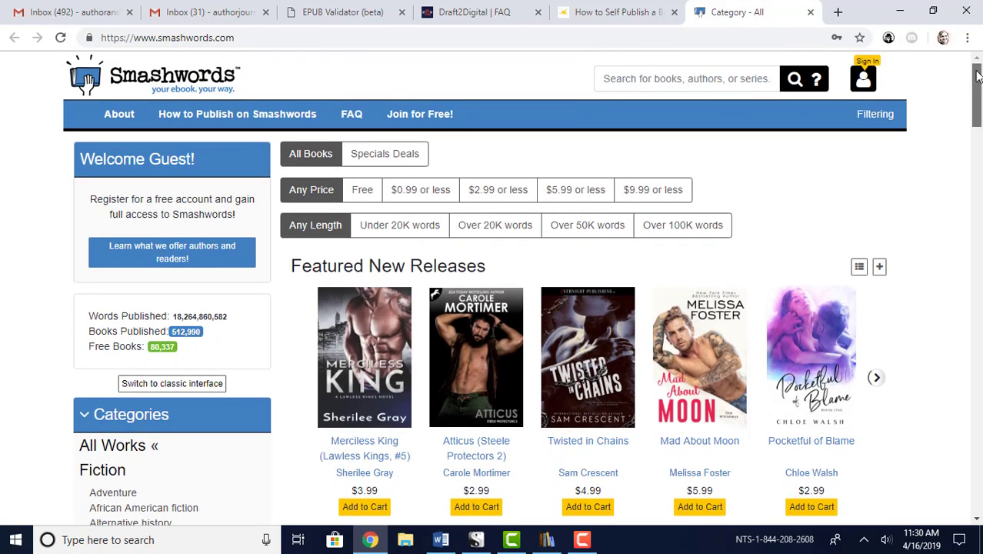
Switch to the IngramSpark home page with the free revisions banner
click(600, 14)
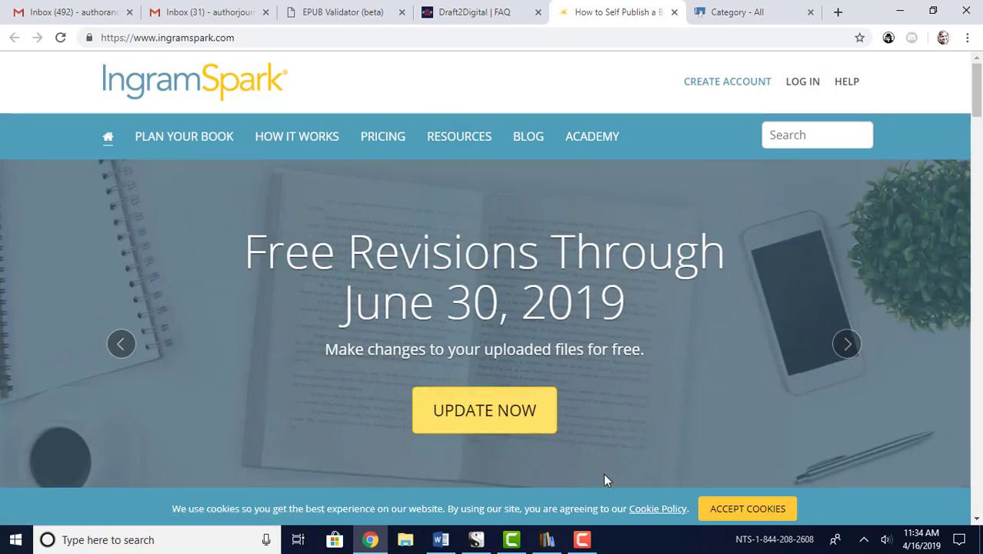
In calibre, select Marry Your Billionaire 2019.docx from Documents to add to the library
click(547, 540)
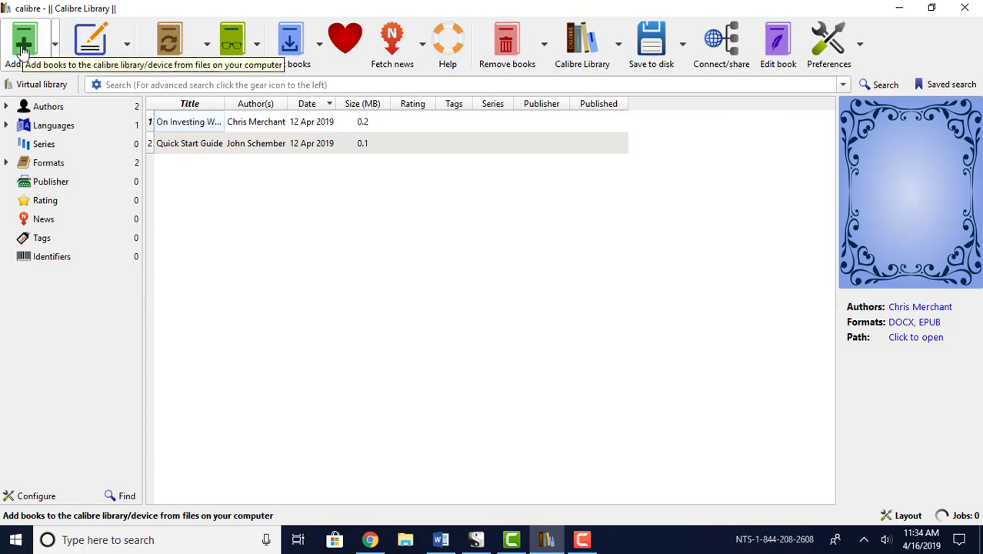
click(23, 45)
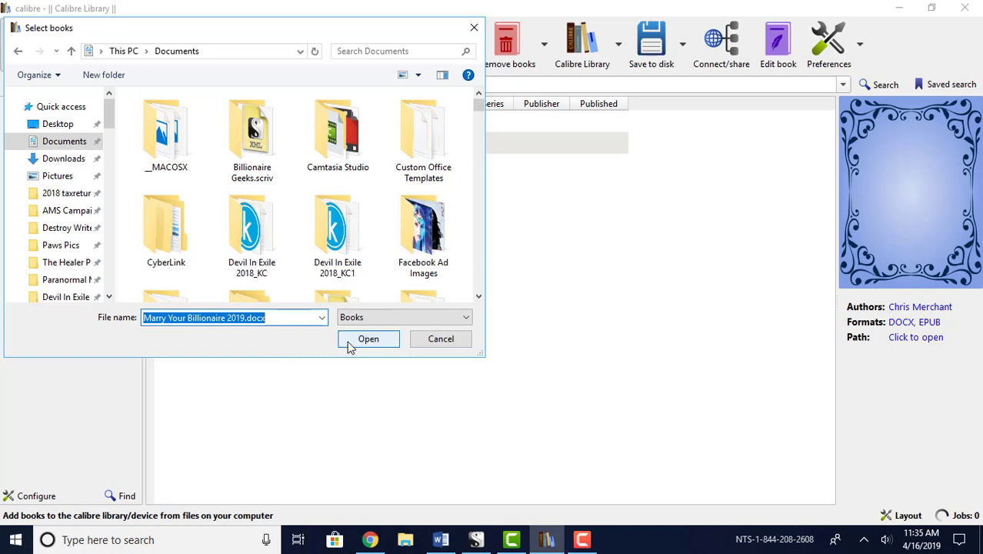
Import the DOCX and replace its Unknown author with the author's full name
click(368, 340)
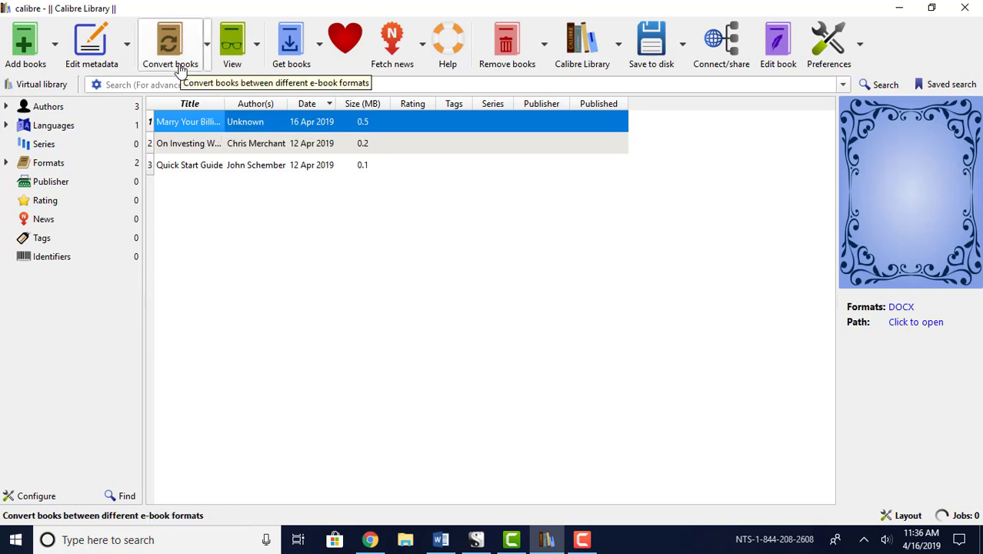
click(261, 122)
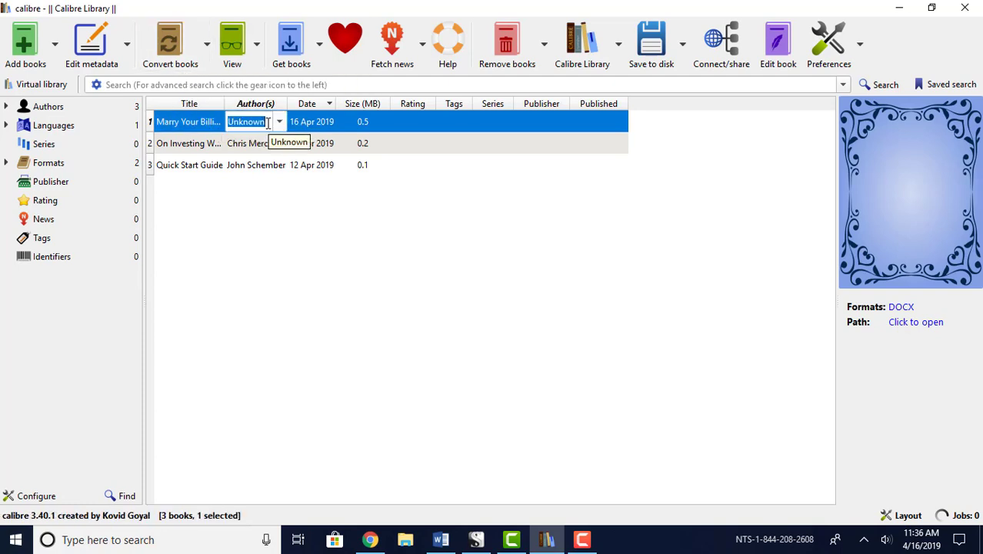
text(Cynthia)
text( Savage)
click(189, 127)
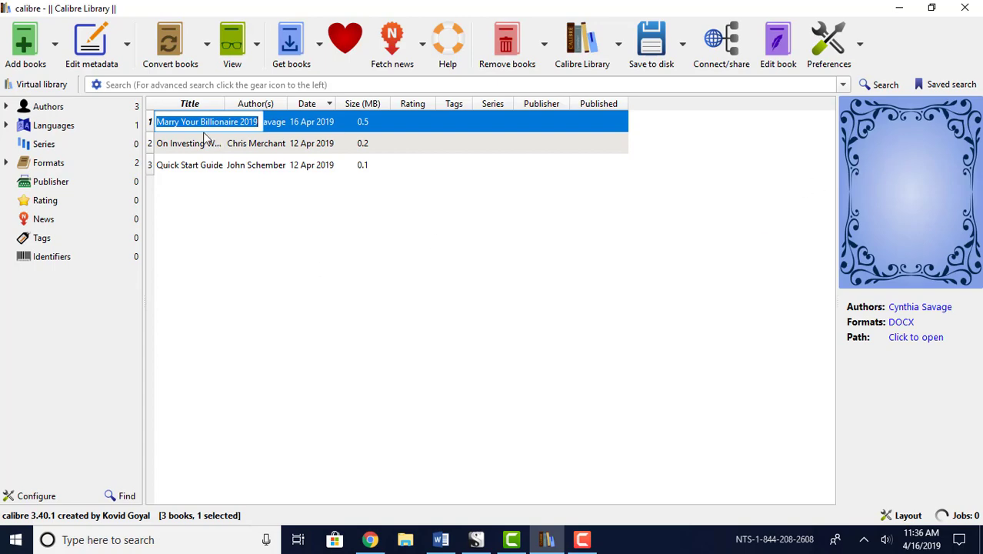
click(91, 49)
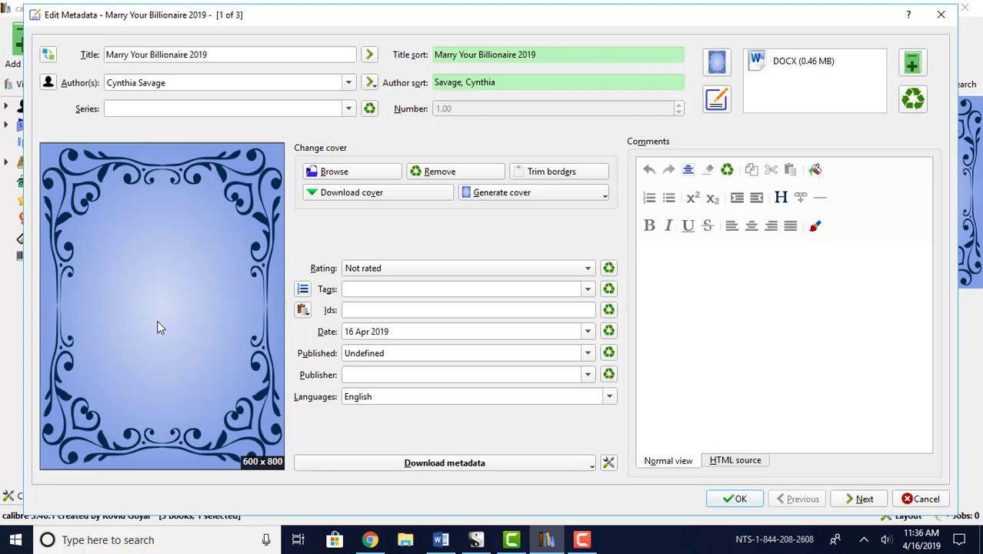
Set the 1800 x 2700 photo from Downloads as the cover and save the metadata
click(339, 175)
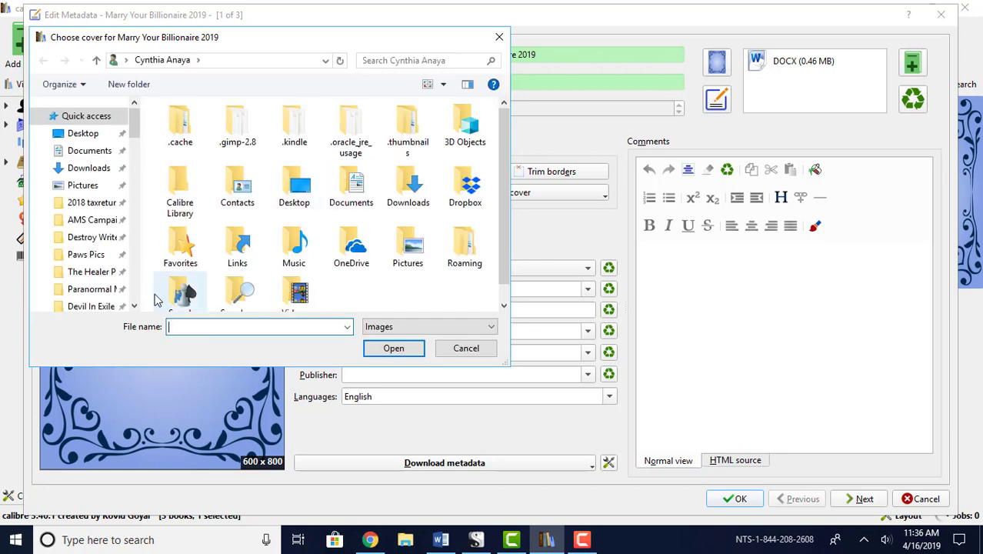
click(99, 171)
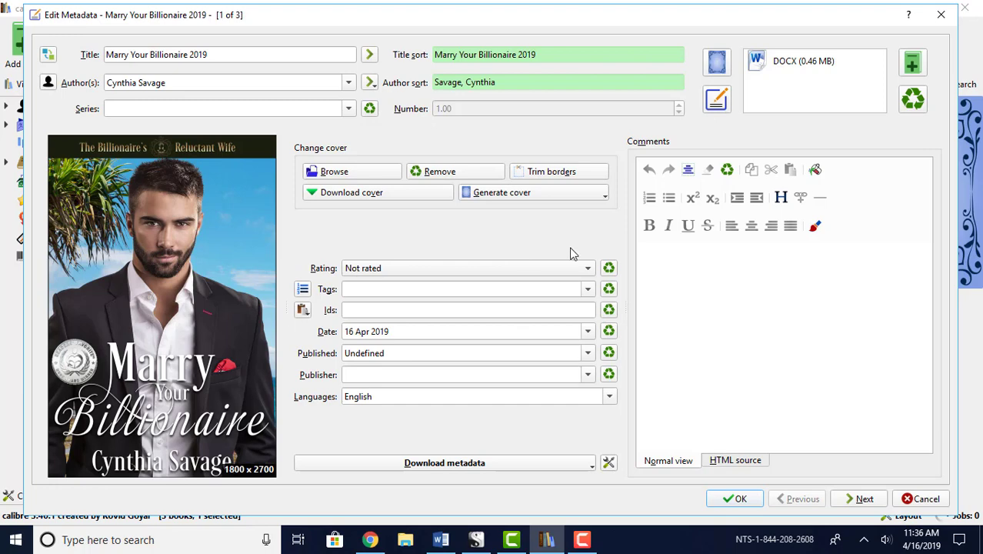
click(723, 502)
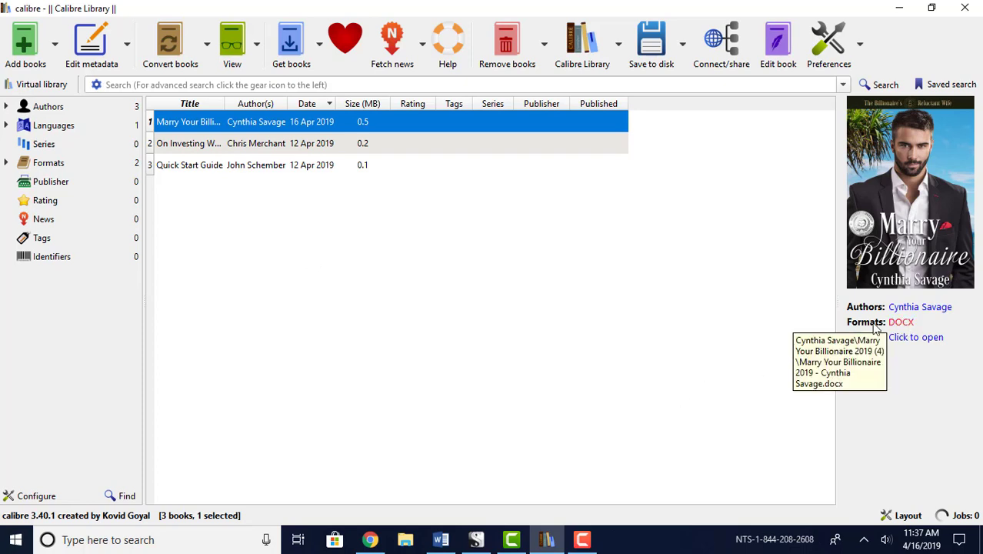
Convert Marry Your Billionaire 2019 from DOCX to EPUB
click(176, 52)
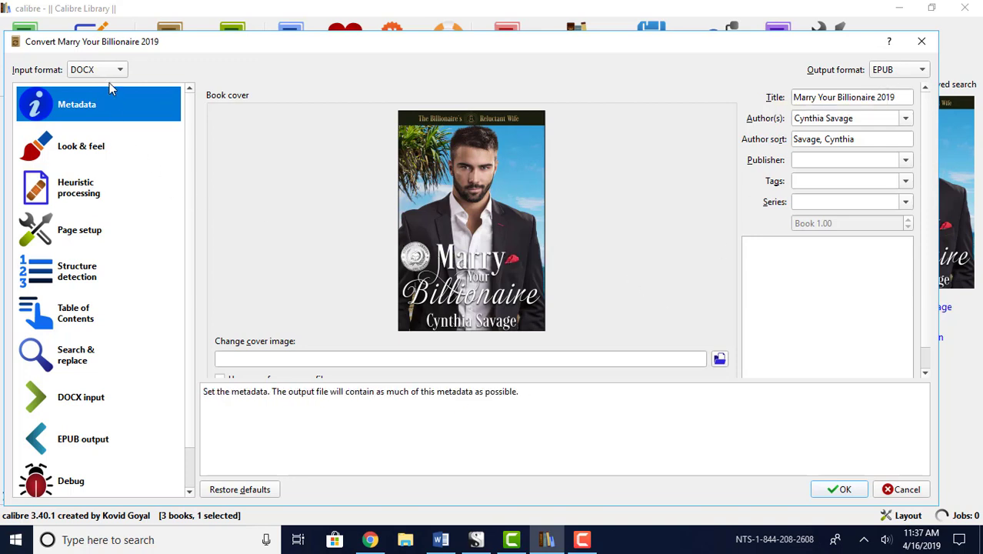
click(832, 496)
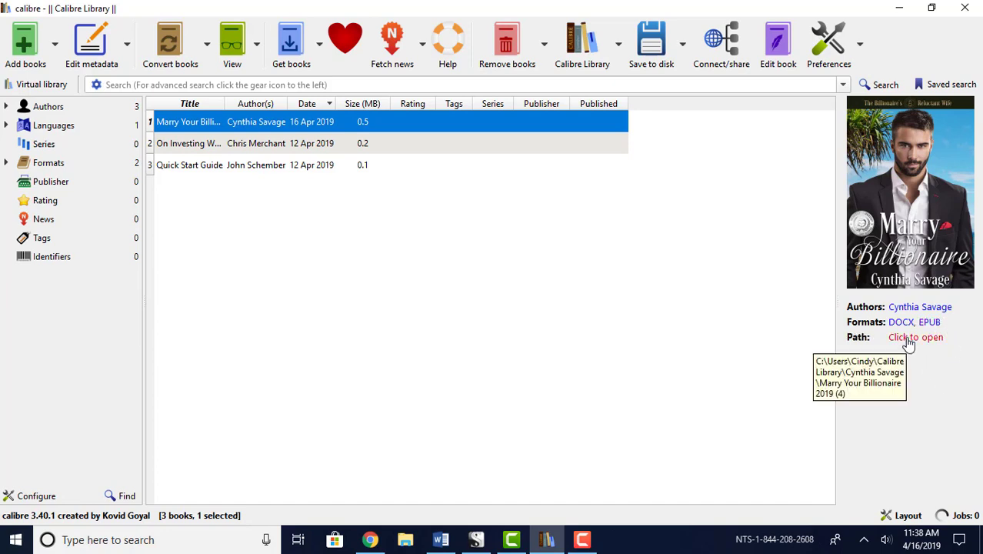
Check the book's folder for the 493 KB EPUB beside the DOCX, then return to calibre
click(908, 339)
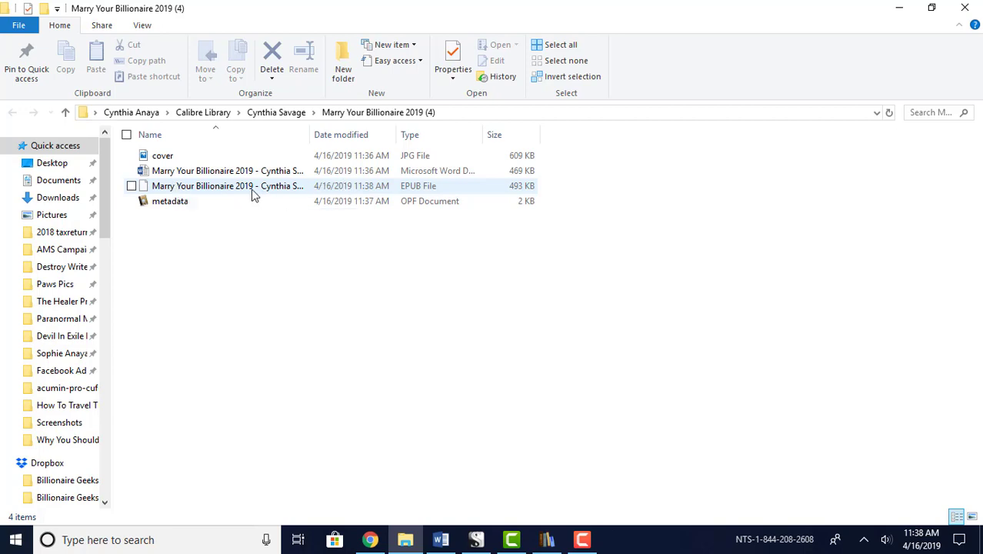
click(547, 540)
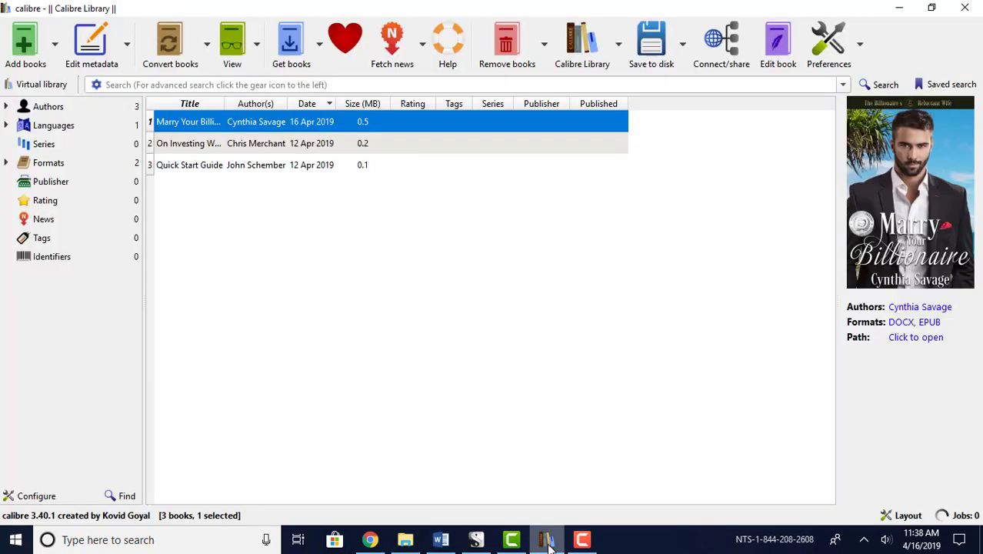
Open the converted EPUB of Marry Your Billionaire 2019 in the E-book viewer
click(928, 323)
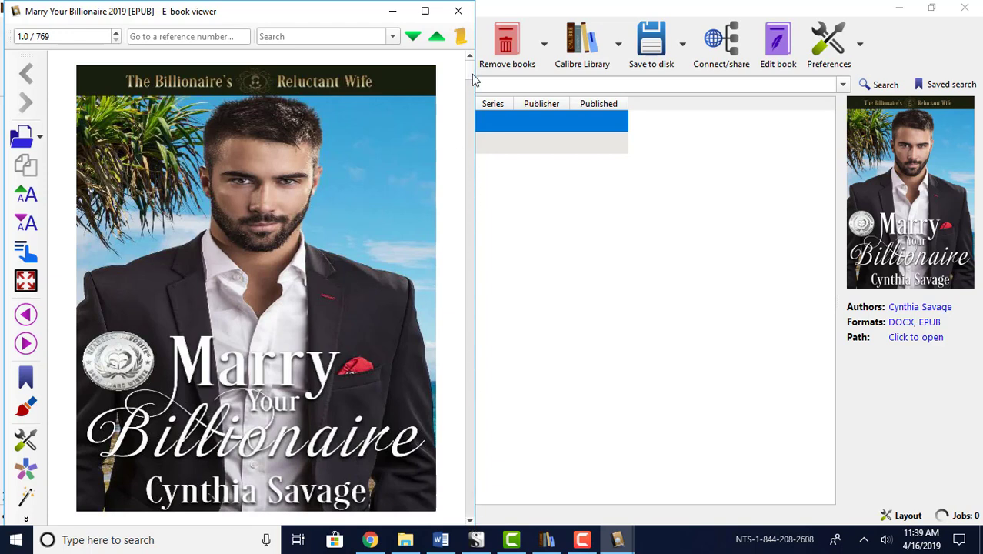
Page through the EPUB from Chapter One past the start of Chapter Two
scroll(471, 79, down, 2)
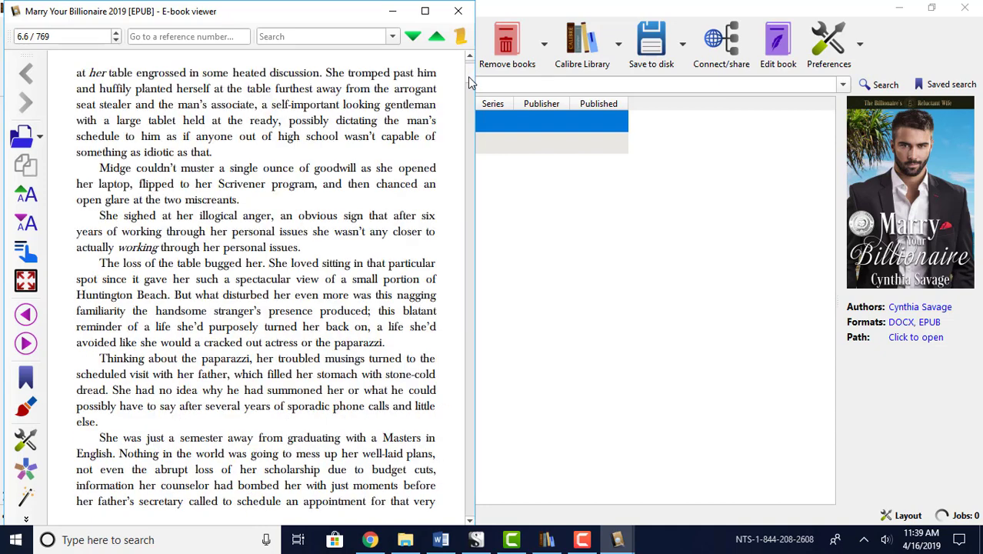
scroll(471, 79, up, 1)
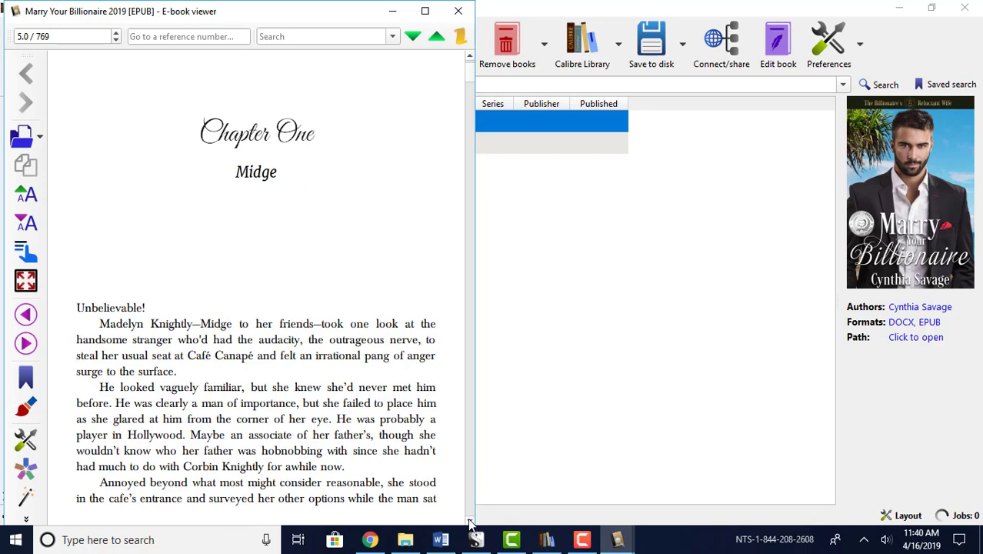
scroll(471, 81, down, 10)
drag(473, 83, 477, 91)
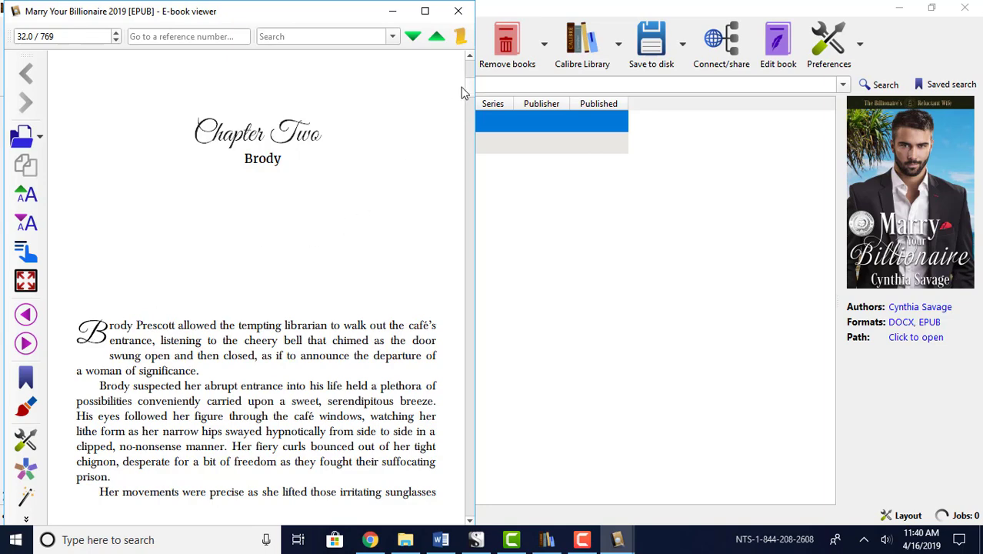
drag(470, 93, 473, 122)
Minimize the E-book viewer and calibre library to reveal the Marry Your Billionaire 2019 folder with its 493 KB EPUB
click(459, 11)
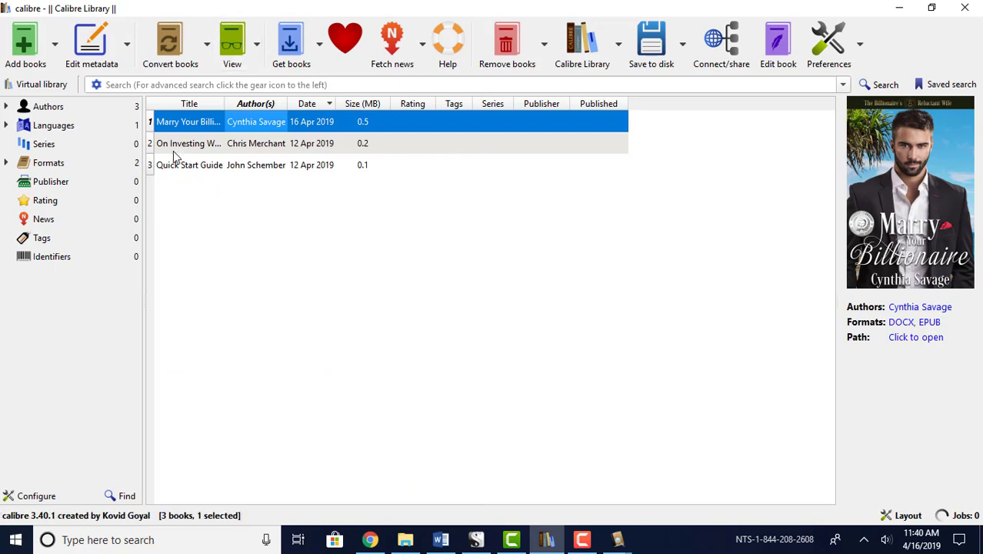
click(898, 8)
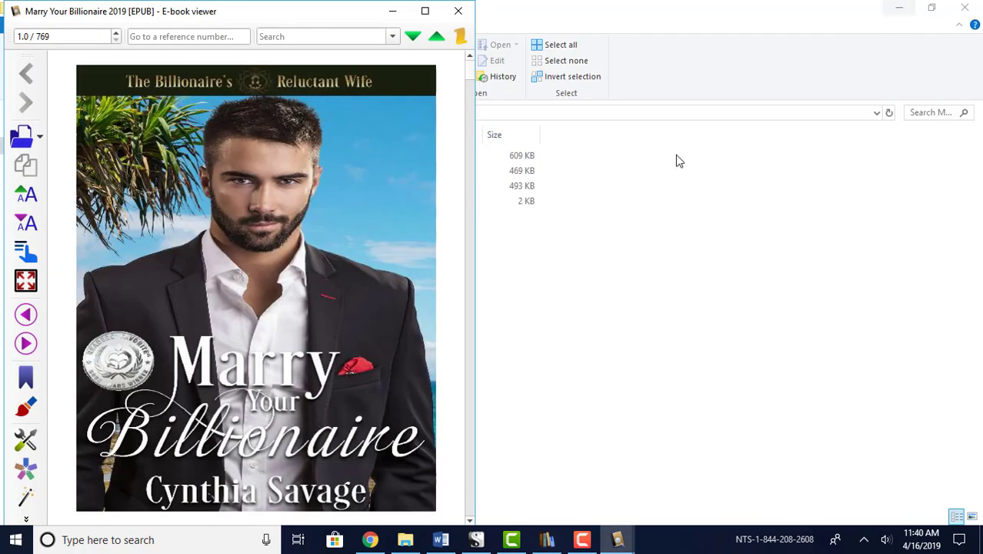
click(392, 12)
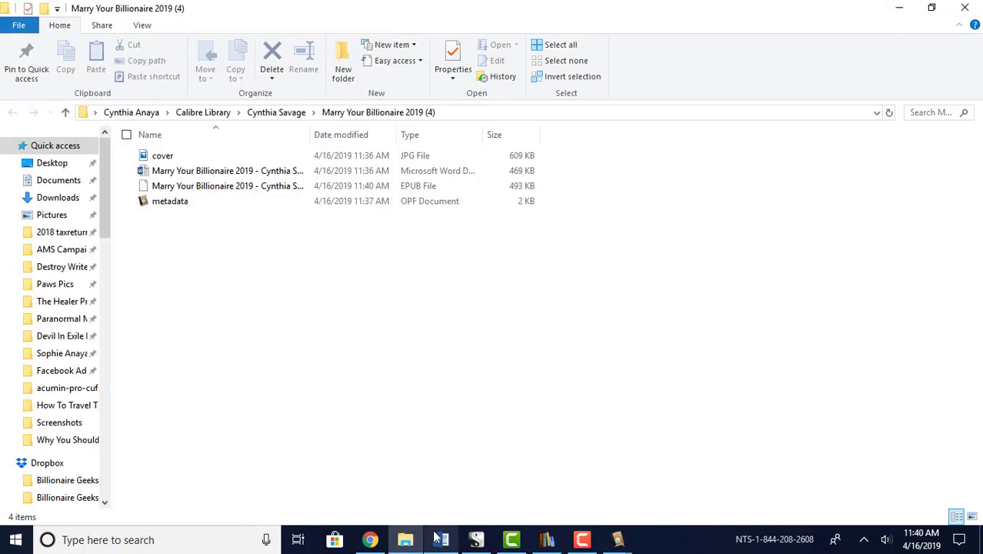
Load the Marry Your Billionaire 2019 EPUB into the EPUB Validator's Choose File field
click(370, 541)
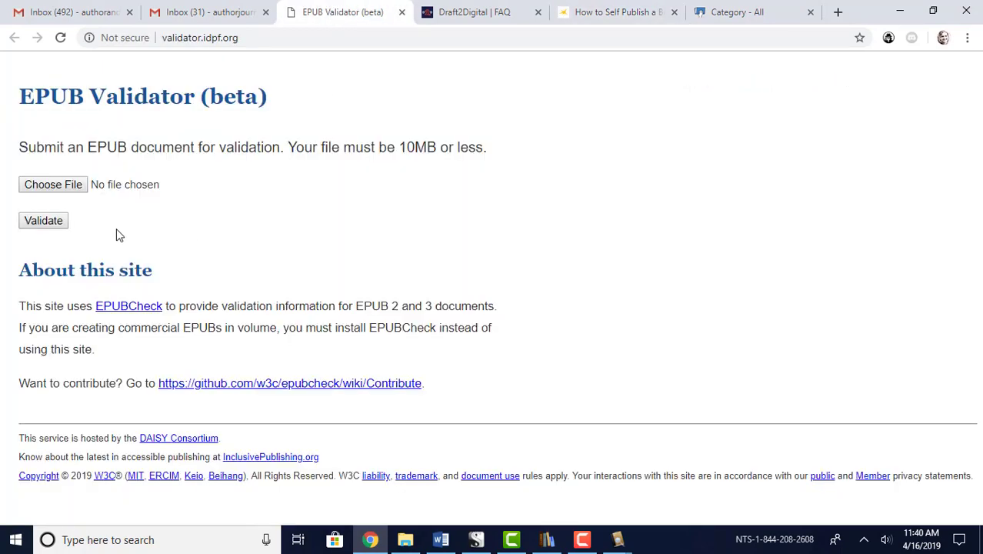
click(56, 187)
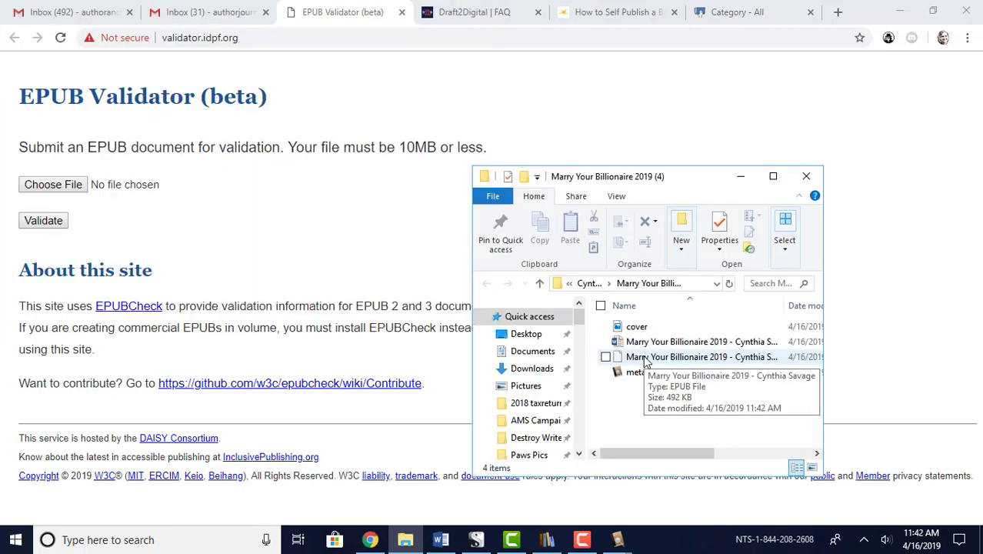
drag(645, 363, 78, 187)
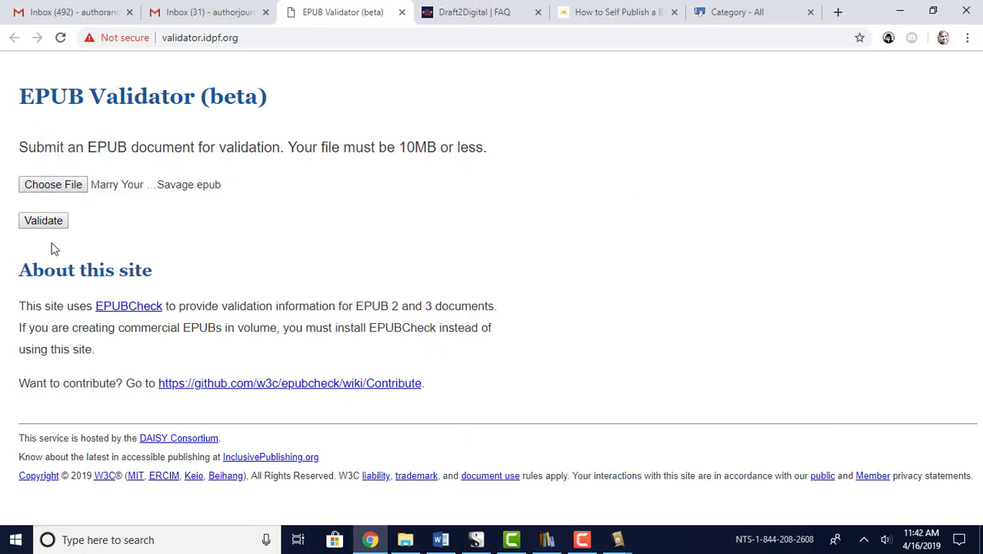
Validate the uploaded EPUB, getting an EPUB 2.0.1 report with no problems found
click(37, 222)
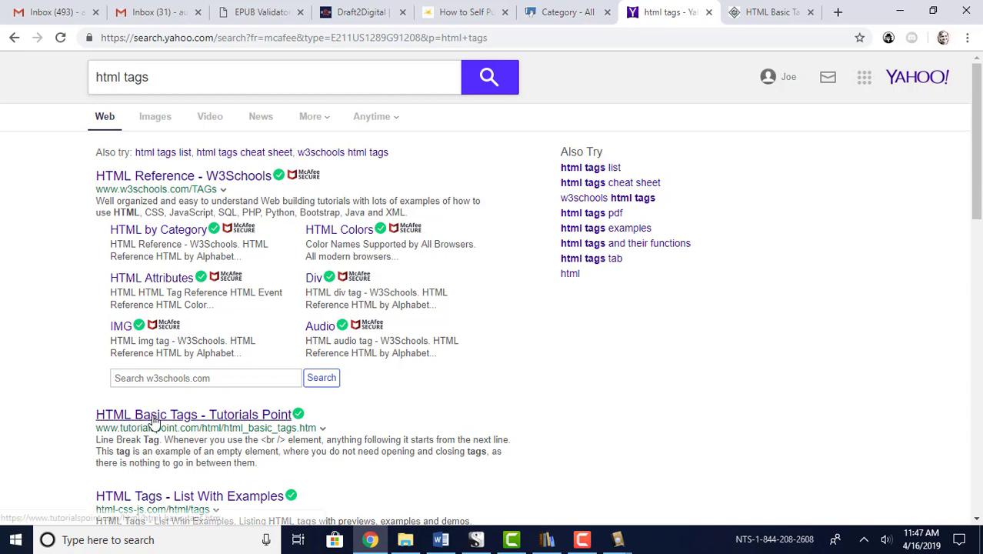
Skim the Tutorials Point HTML - Basic Tags page to the paragraph and line-break examples, then back up
click(767, 12)
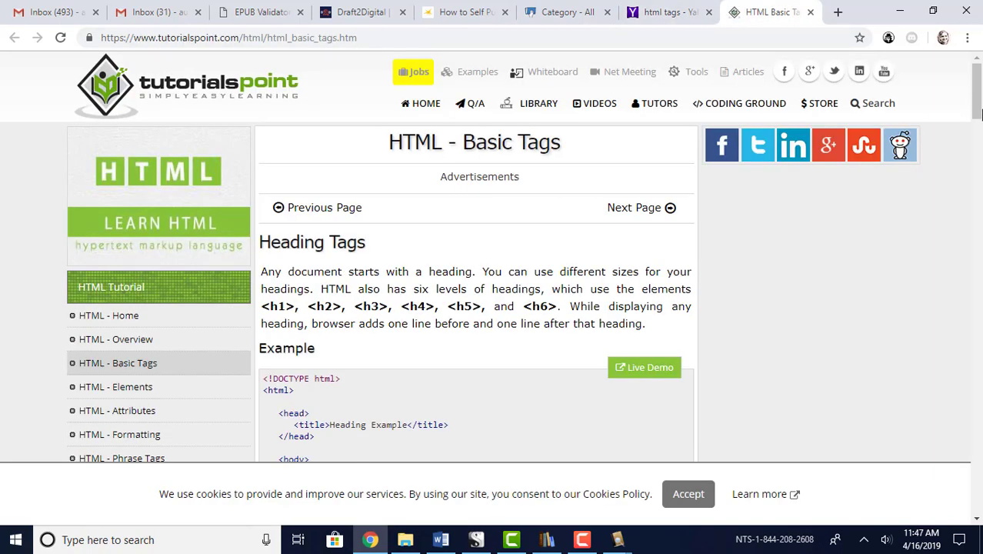
drag(979, 112, 980, 207)
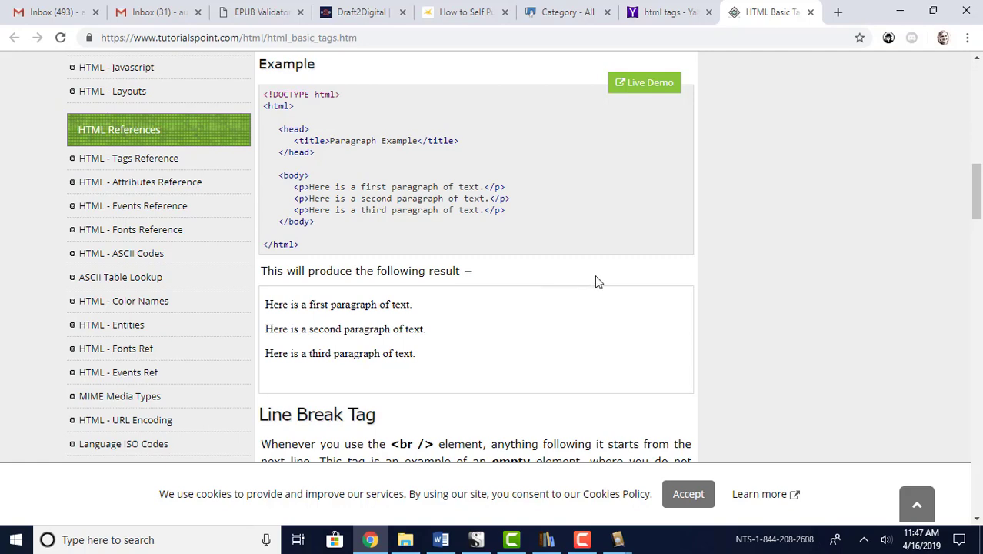
drag(979, 195, 976, 77)
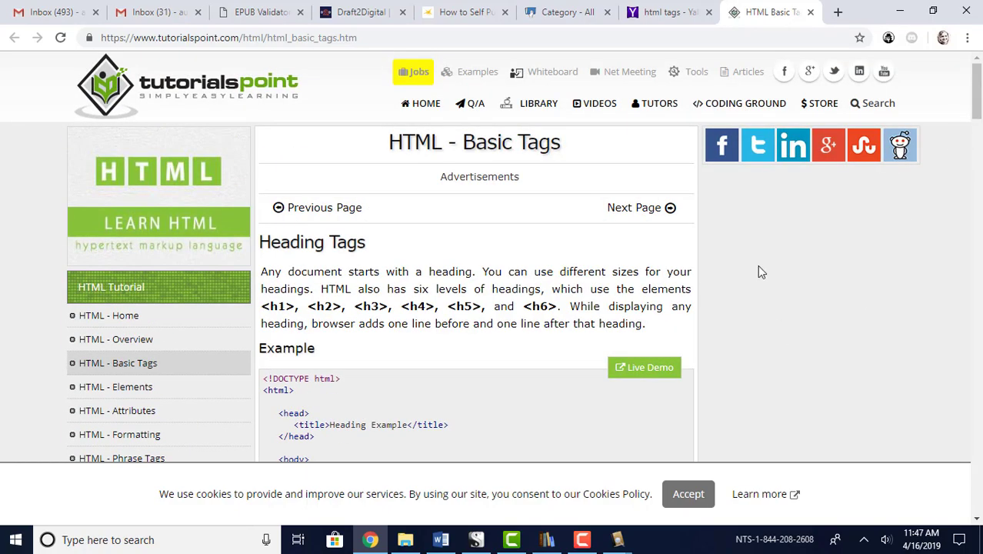